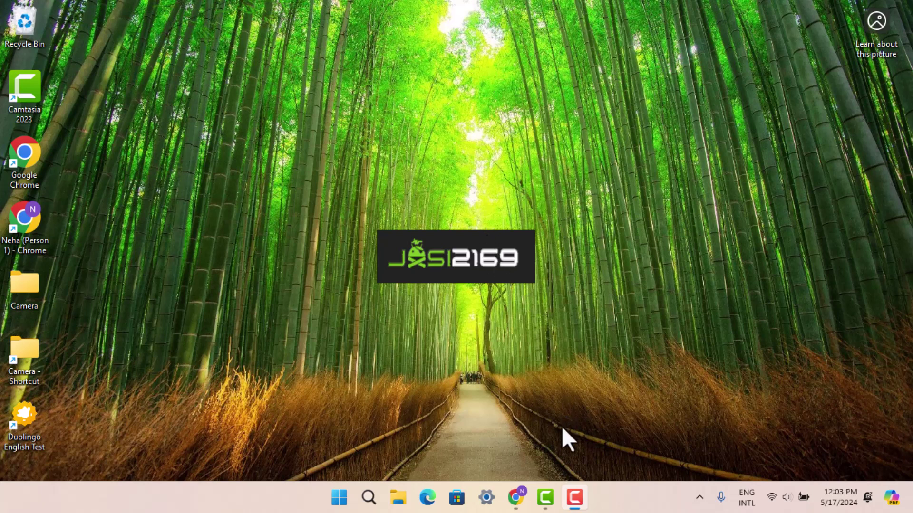
Bring the Eventbrite window back and filter the events list to Upcoming events.
{"action": "left_click", "coordinate": [515, 498]}
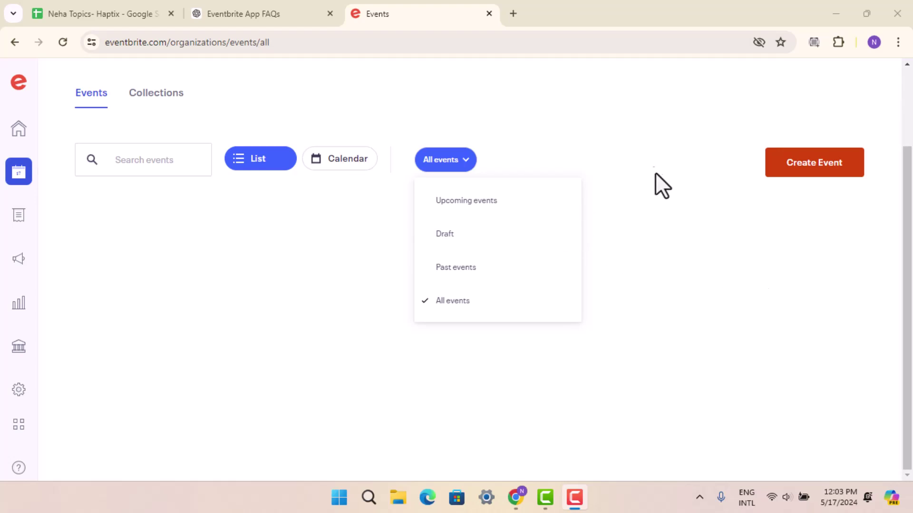
{"action": "left_click", "coordinate": [451, 171]}
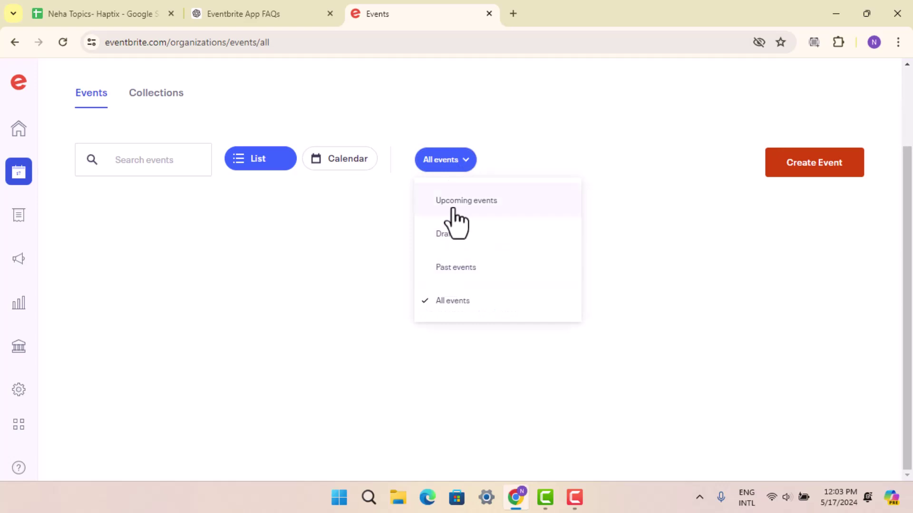
{"action": "left_click", "coordinate": [454, 209]}
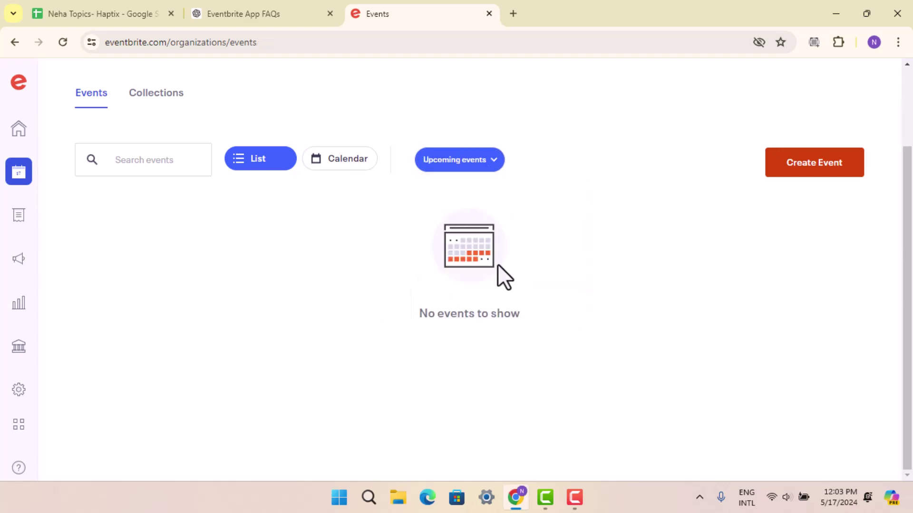
Open Organization Settings from the gear icon in the left sidebar.
{"action": "left_click", "coordinate": [19, 389]}
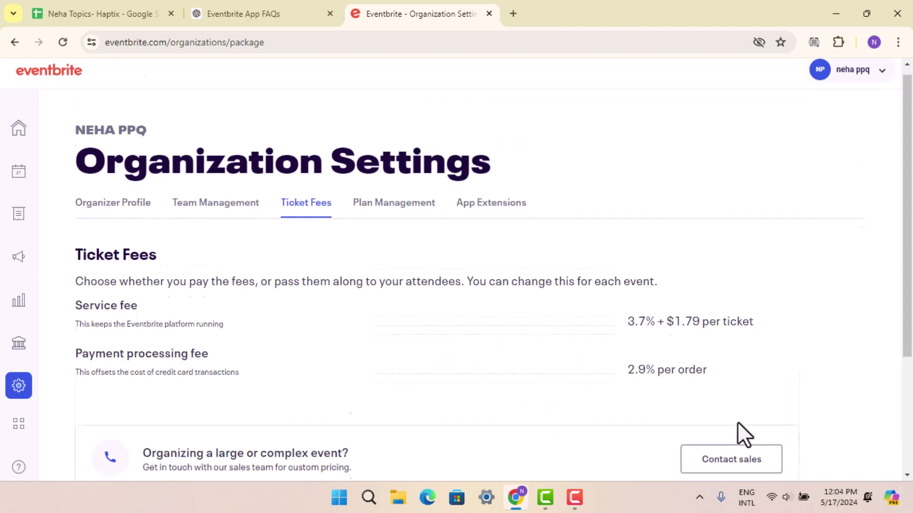
{"action": "scroll", "coordinate": [713, 431], "scroll_direction": "down", "scroll_amount": 3}
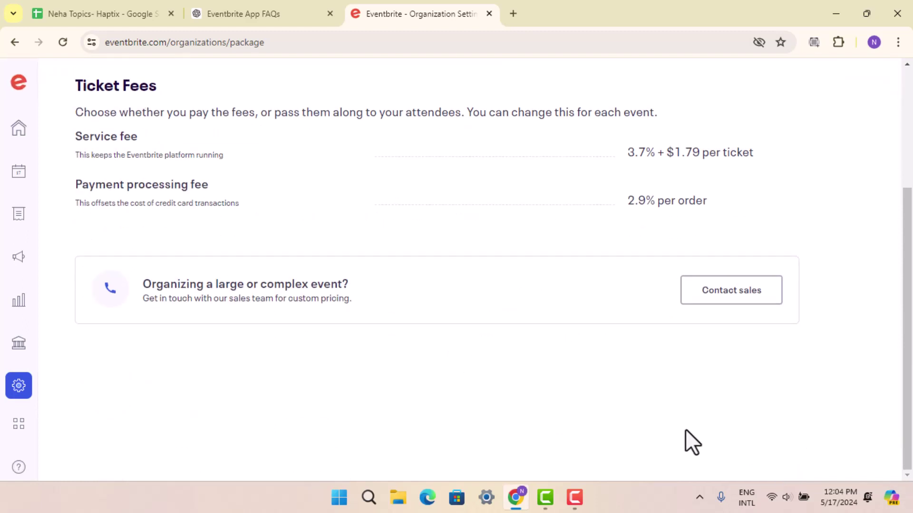